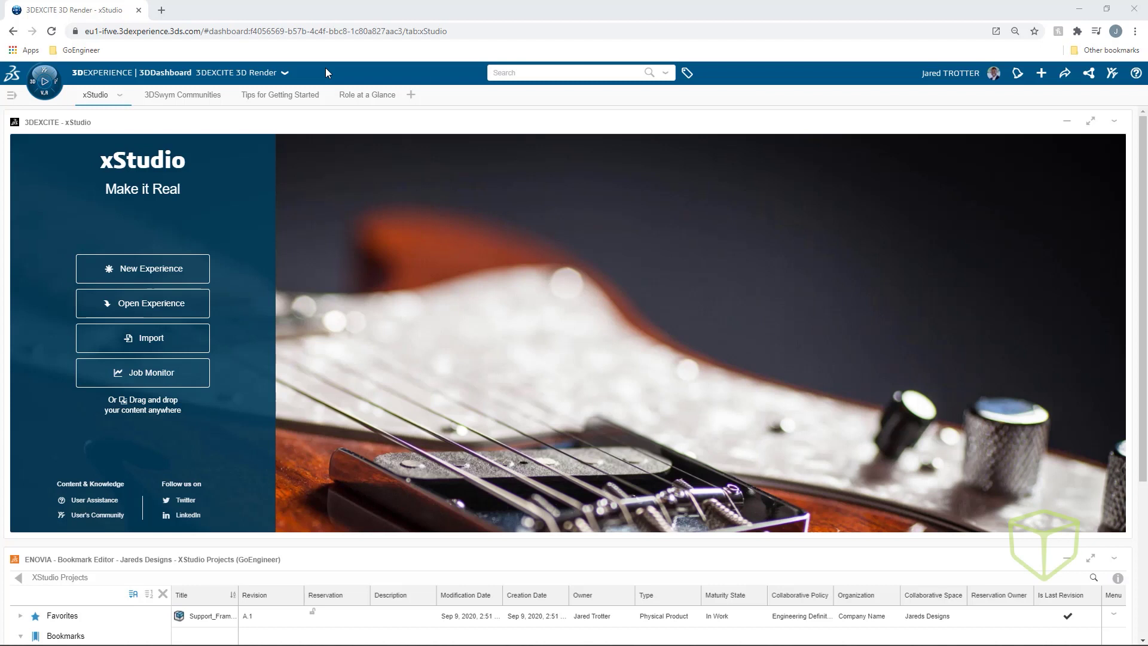
- Look through the Tips for Getting Started page down to its end, and return to the xStudio start page
left_click(298, 97)
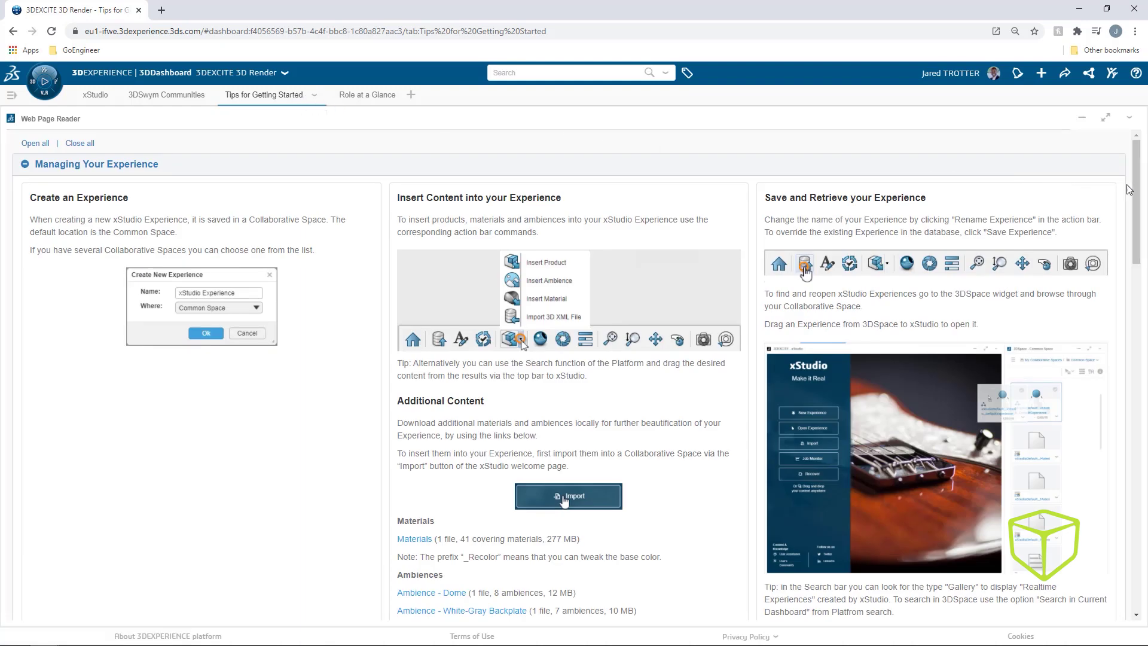
scroll(1139, 195, "down", 2)
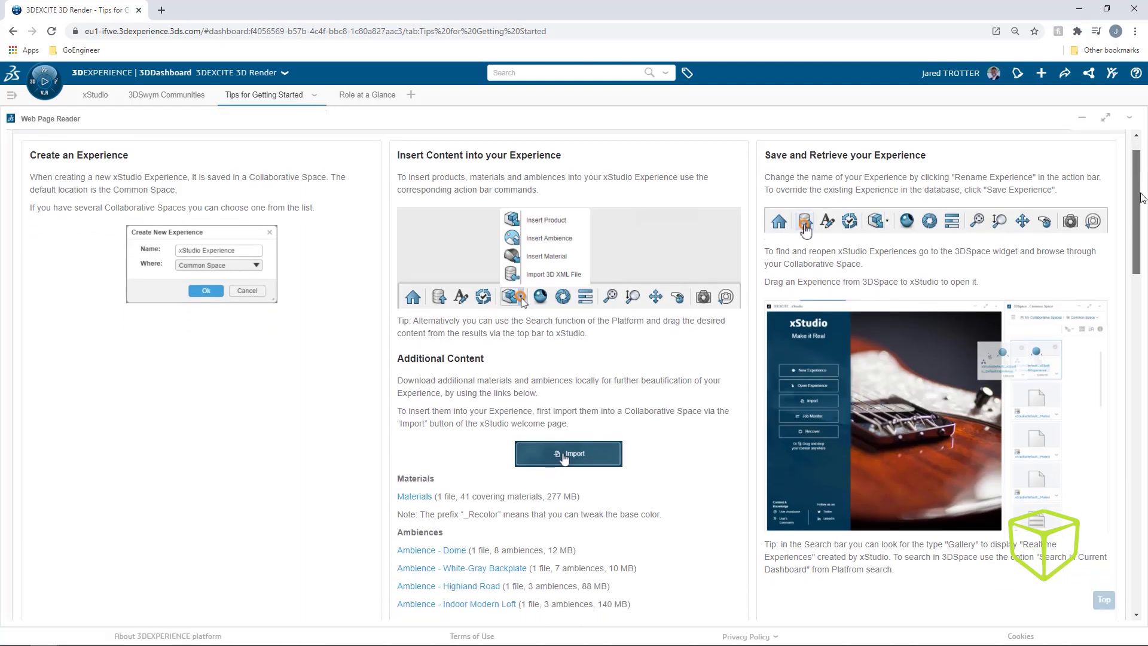
left_click_drag(1142, 197, 1126, 528)
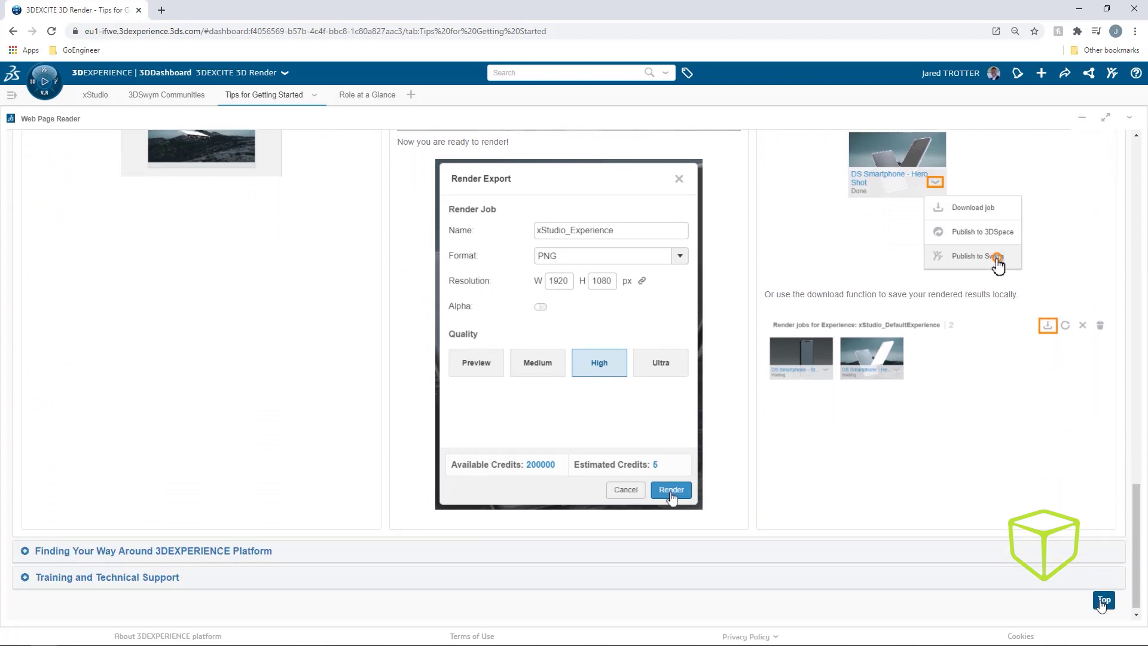
left_click(1103, 600)
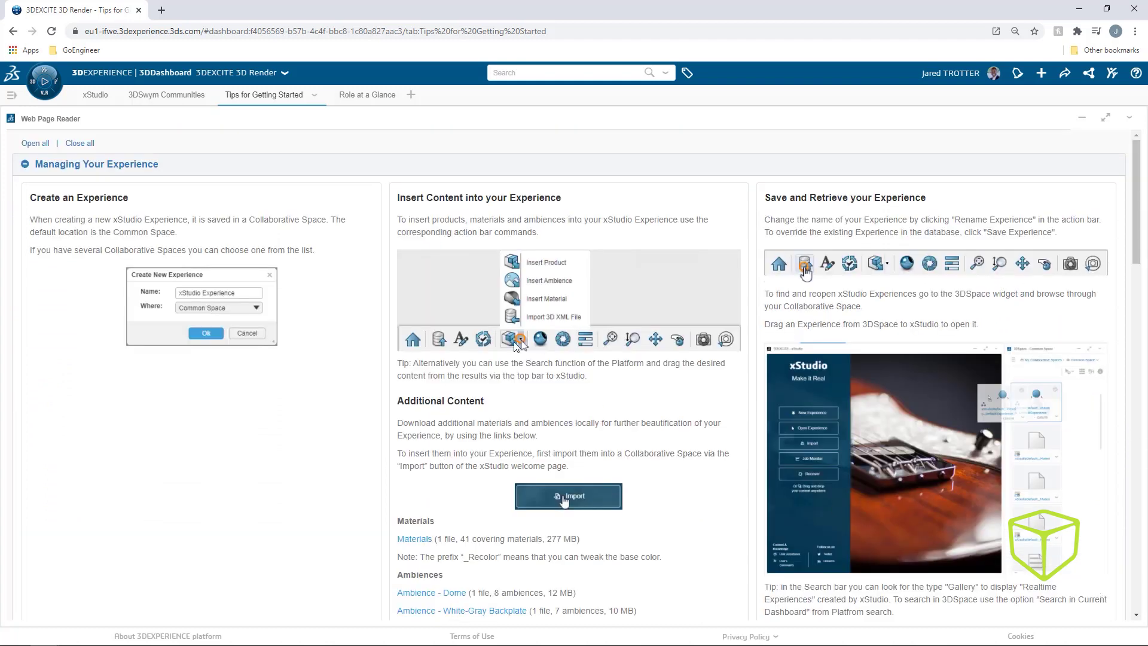
left_click(96, 97)
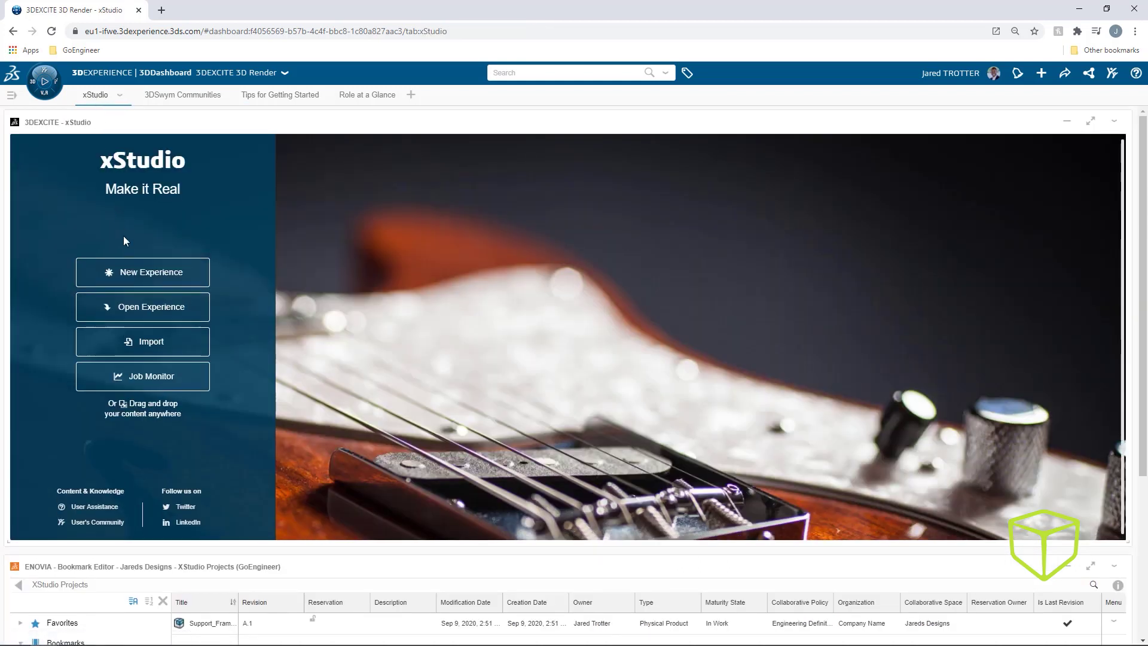
- Create a new experience named Grill in Common Space from the Support_Frame_&(RH_Burners) product
left_click(129, 273)
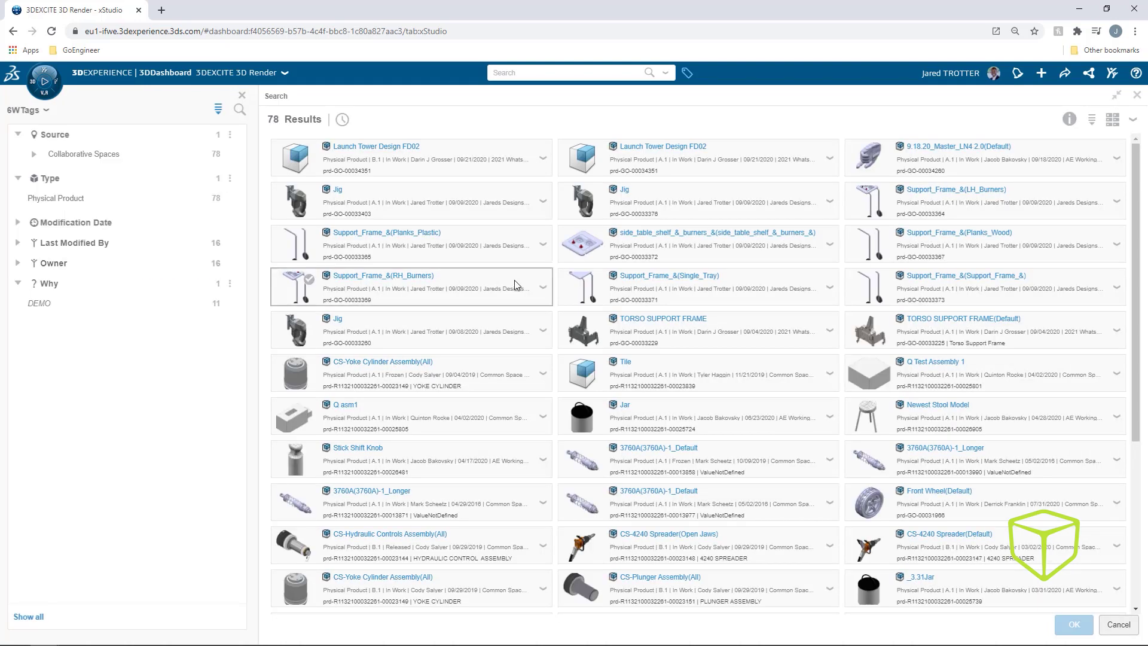
left_click(542, 287)
left_click(543, 287)
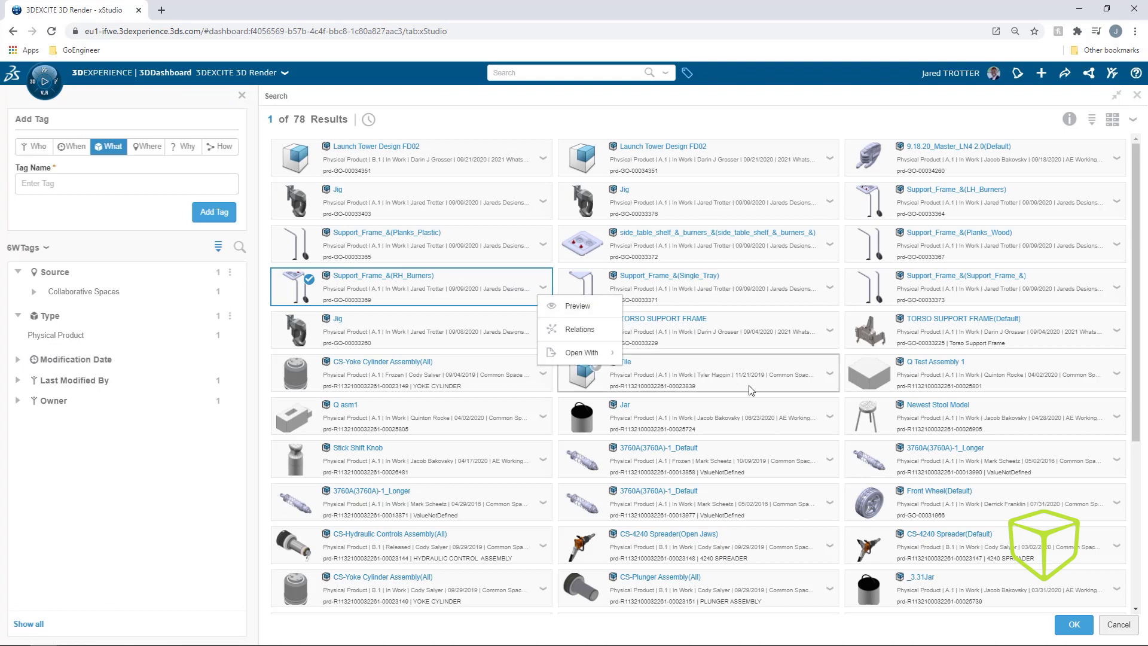
left_click(1072, 623)
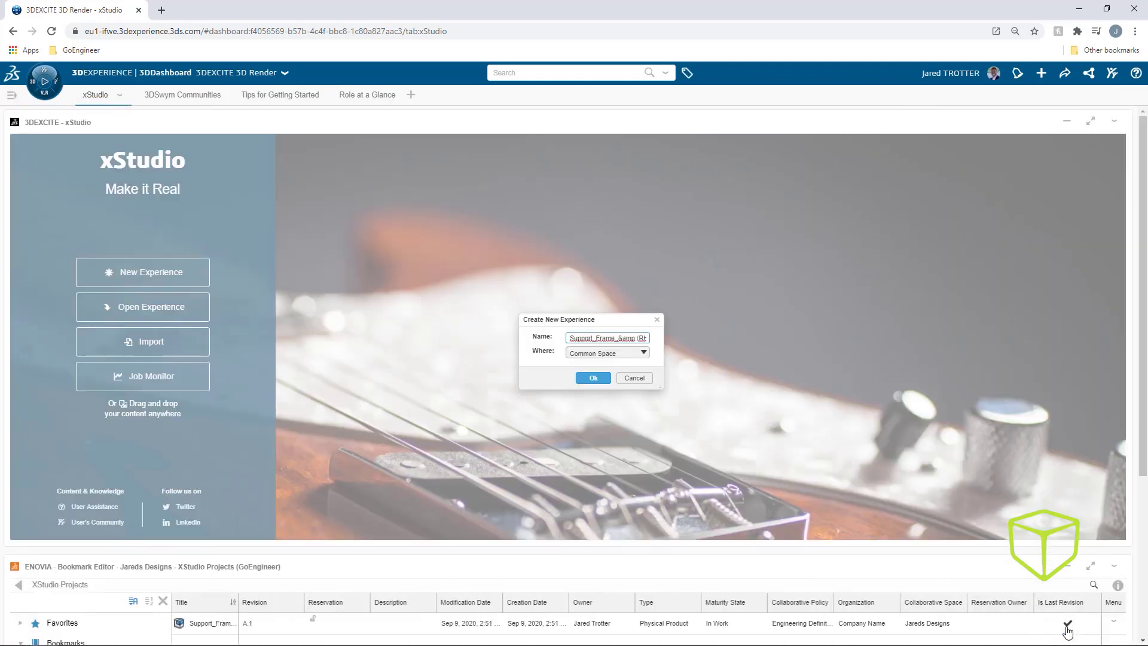
triple_click(632, 338)
type("Grill")
left_click(597, 379)
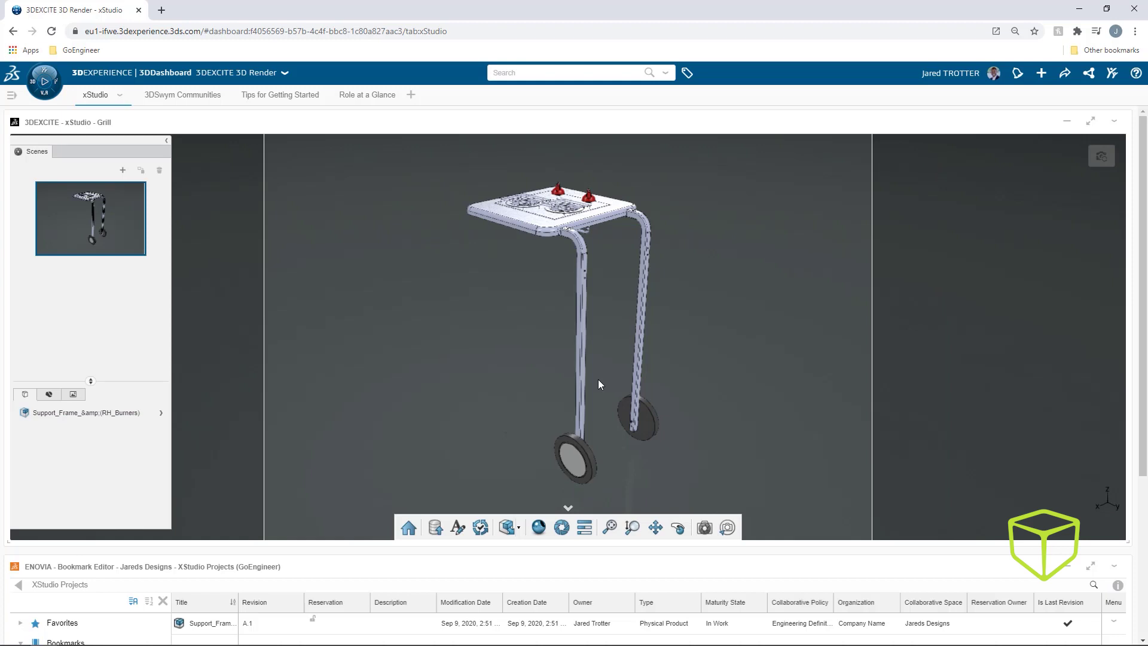
- Insert the first listed Paint_Anodized_Mirrory_Recolor covering material into the experience
left_click(517, 528)
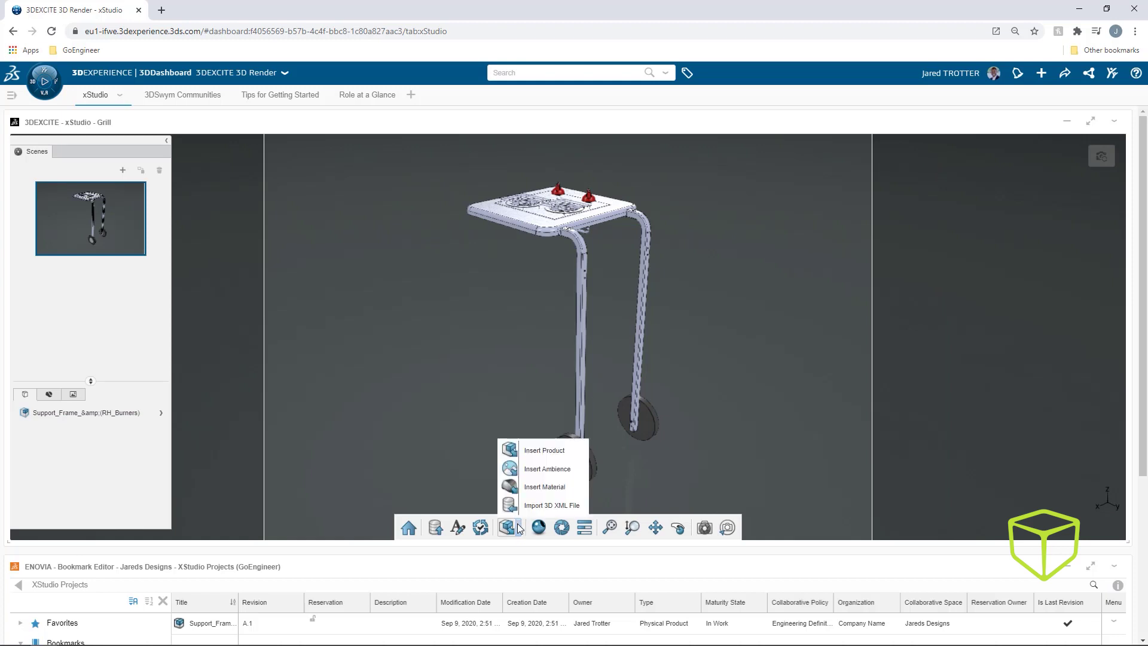
left_click(525, 486)
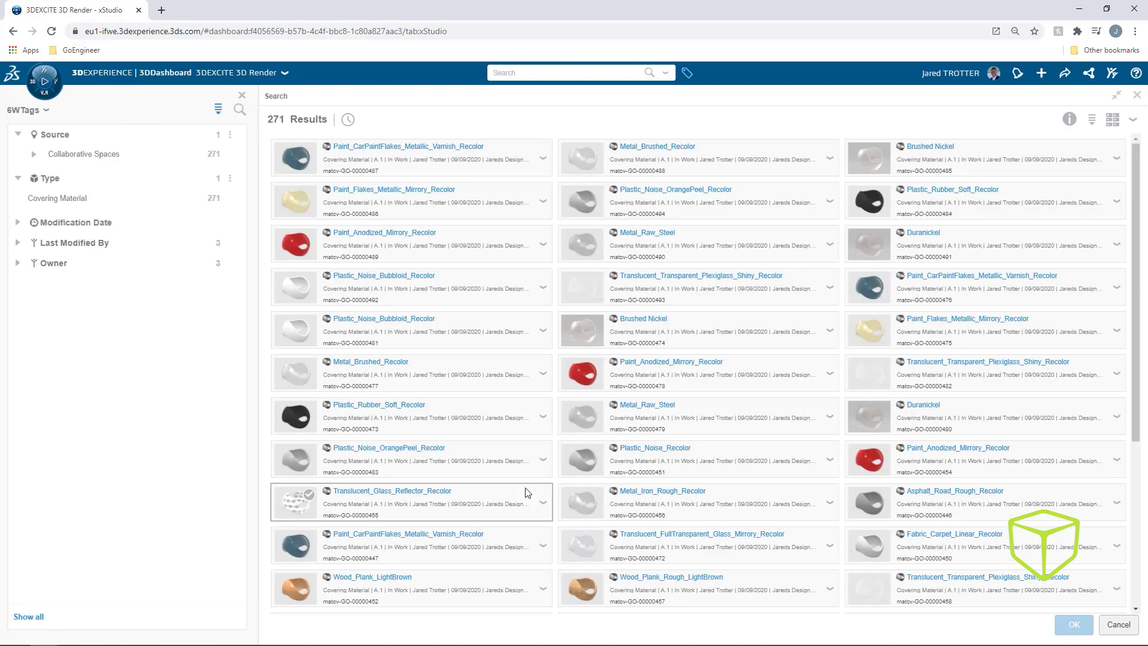
left_click(546, 245)
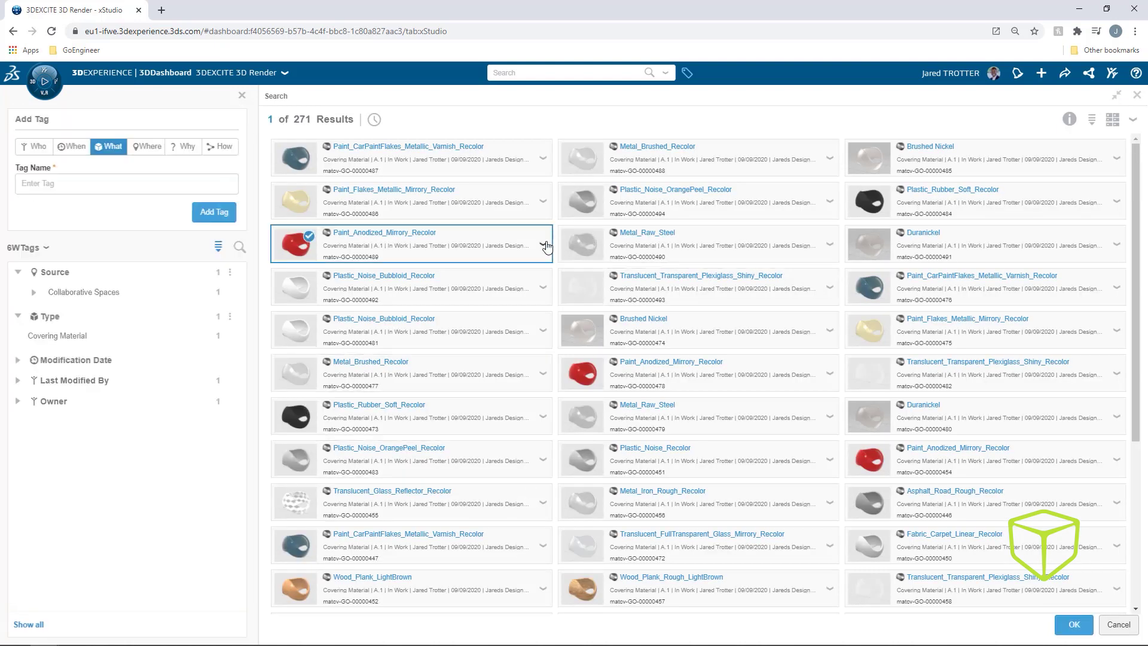
left_click(1074, 626)
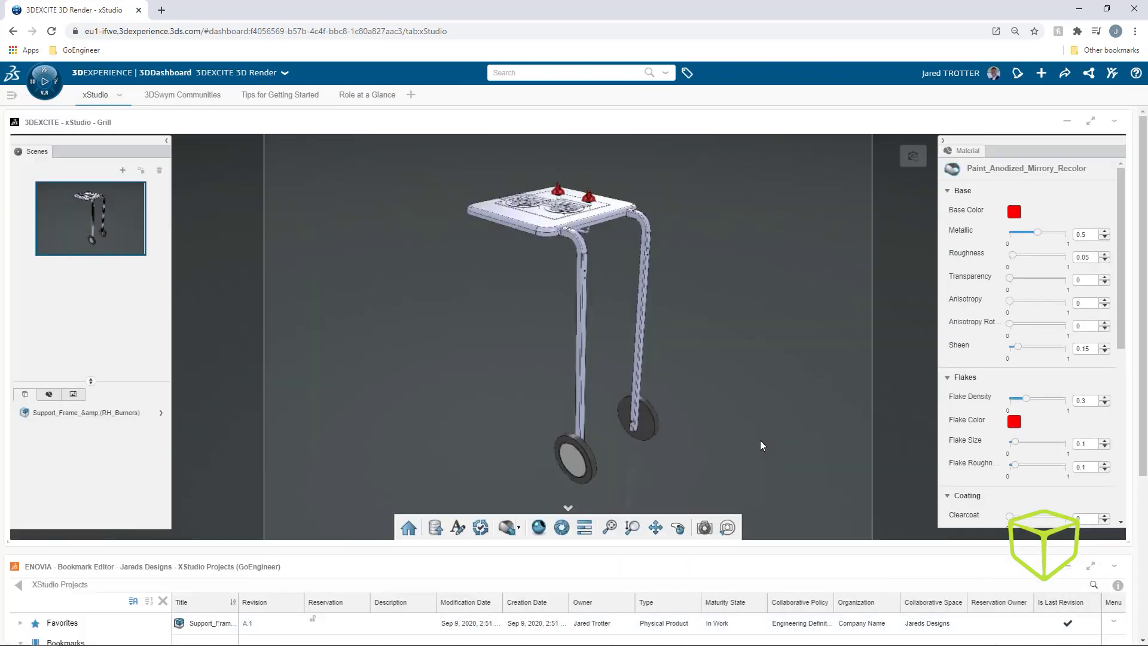
- Apply the Paint_Anodized_Mirrory_Recolor material to the side table shelf around the burners
scroll(562, 225, "up", 8)
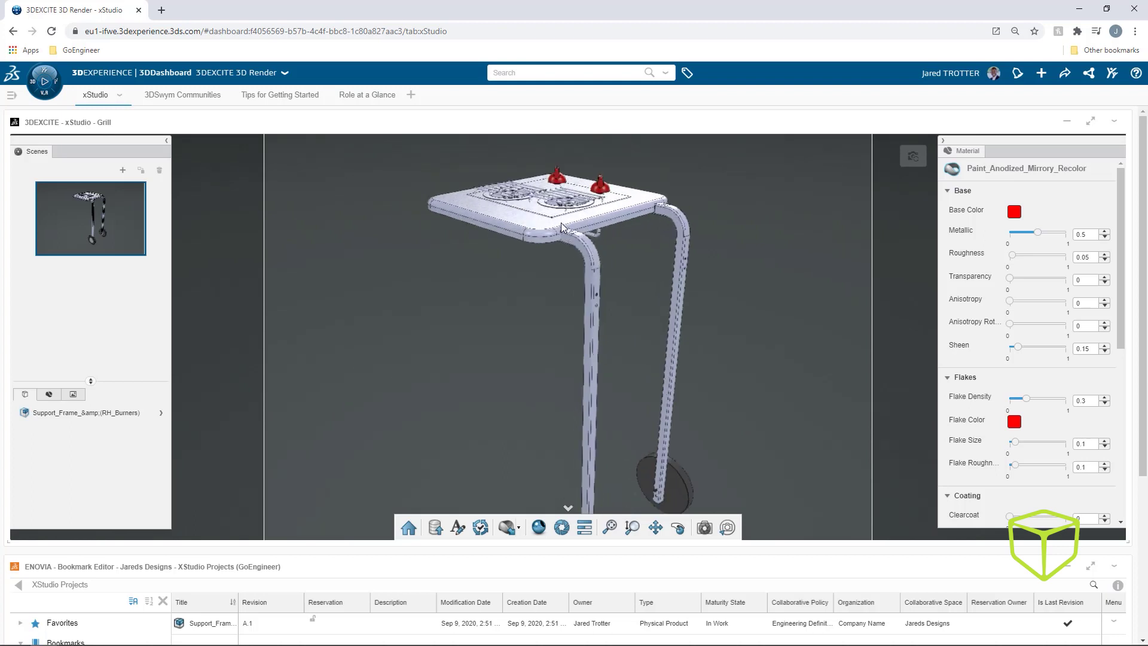
left_click(542, 236)
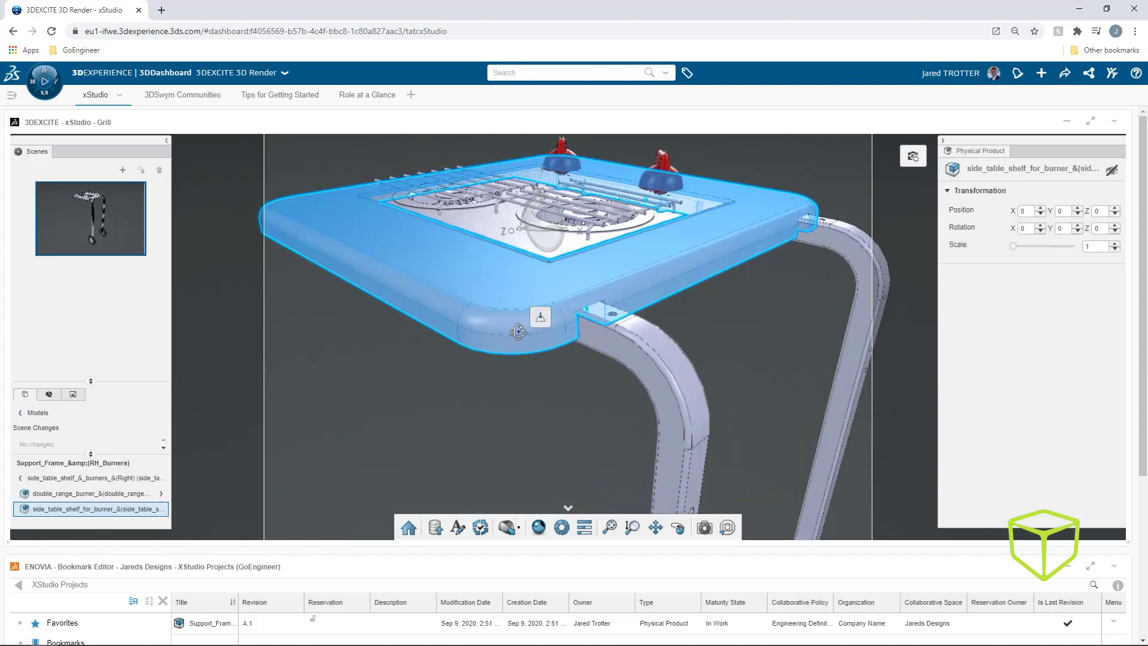
left_click(73, 394)
left_click_drag(63, 452, 343, 315)
scroll(343, 314, "down", 5)
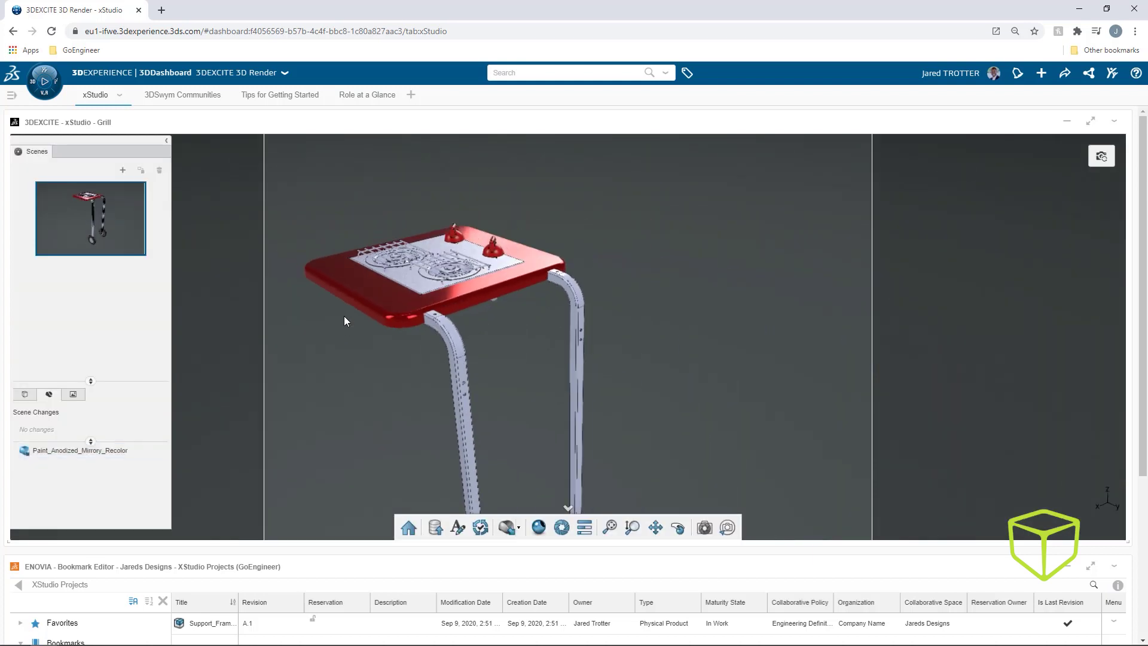
- Insert the Indoor_ModernLoft_Backplate_001 ambience and frame the whole grill upright in the room
left_click(519, 527)
left_click(518, 476)
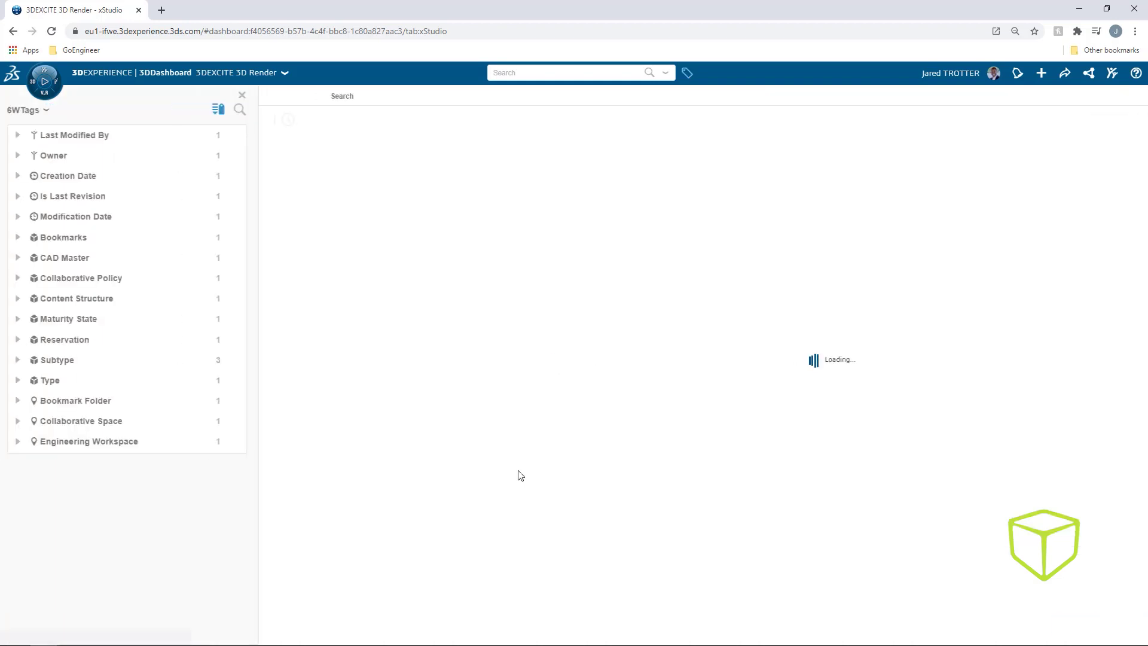
left_click(536, 535)
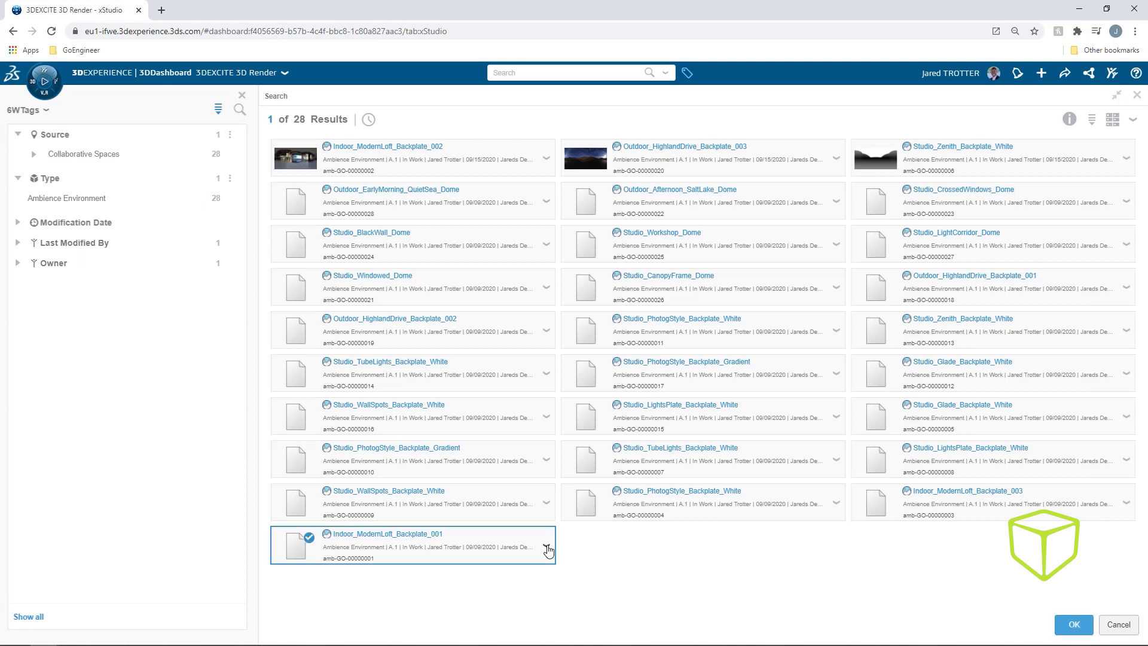
left_click(546, 546)
left_click(1074, 624)
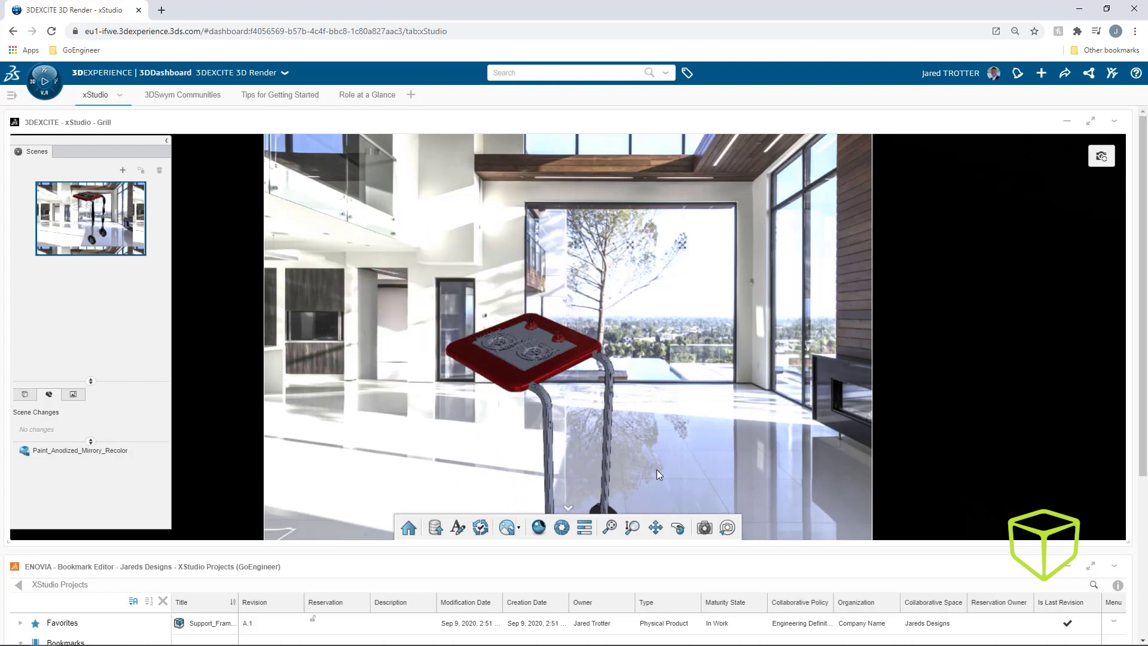
middle_click_drag(660, 456, 649, 336)
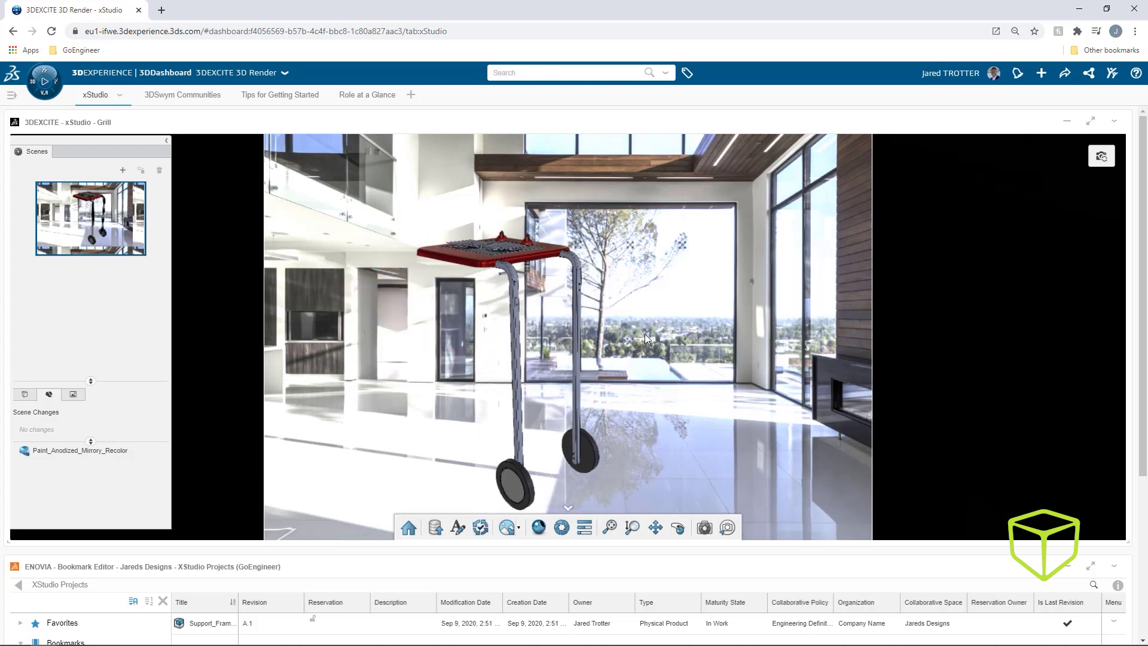
- Turn off the backplate of the Indoor_ModernLoft_Backplate_001 ambience and frame the grill smaller against the pool terrace
left_click(49, 394)
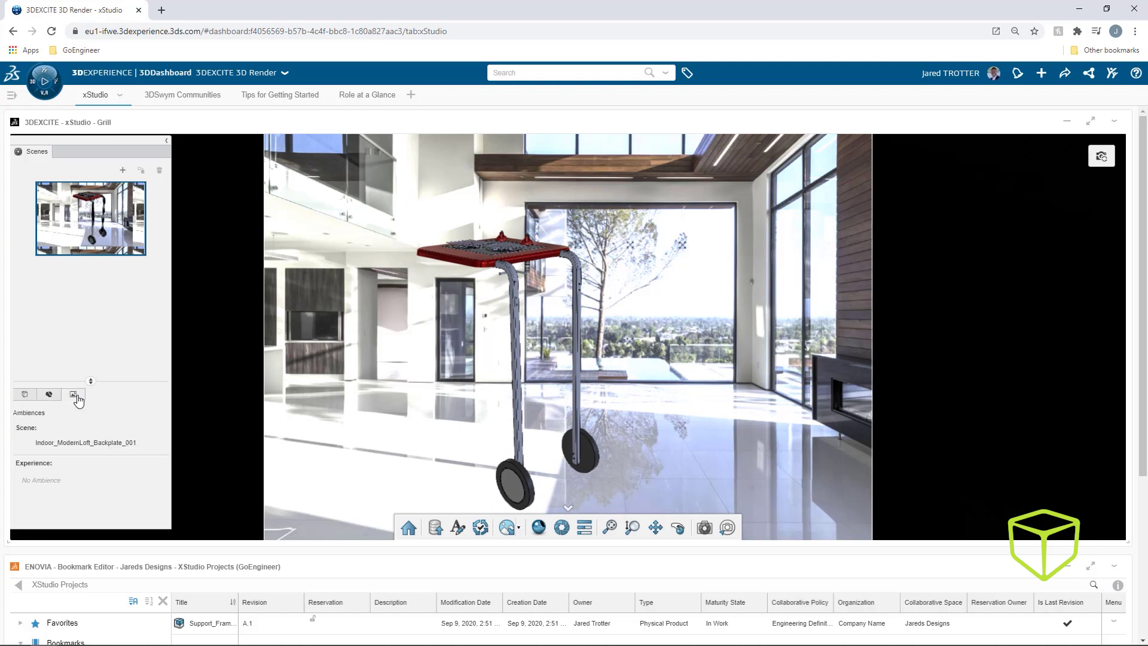
left_click(82, 445)
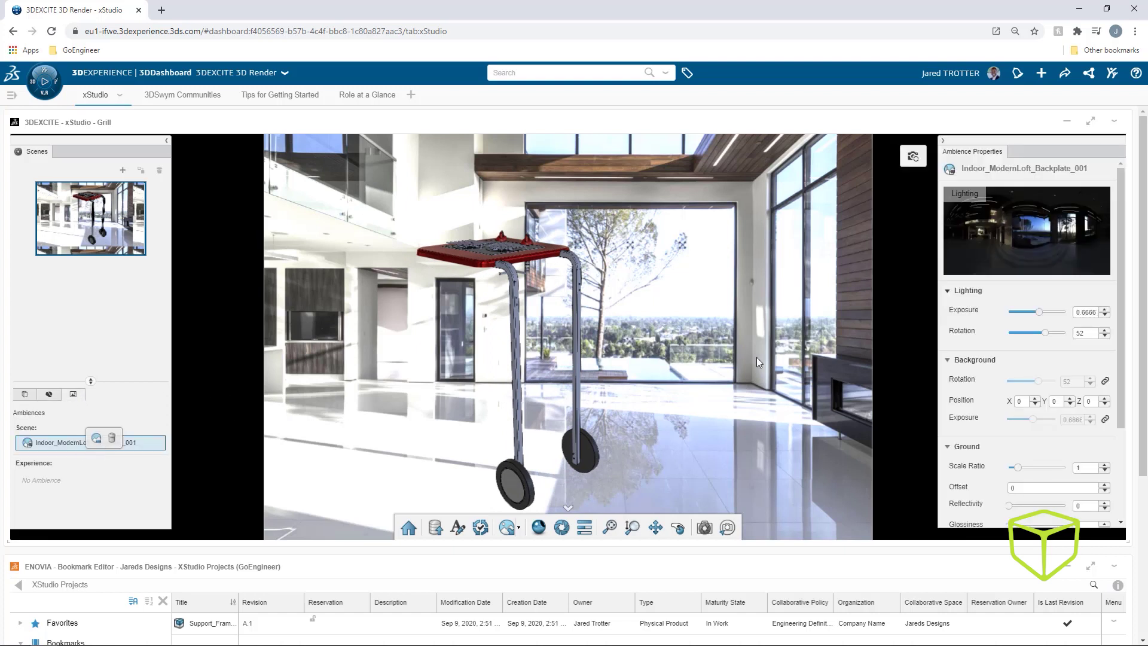
left_click_drag(1121, 282, 1121, 382)
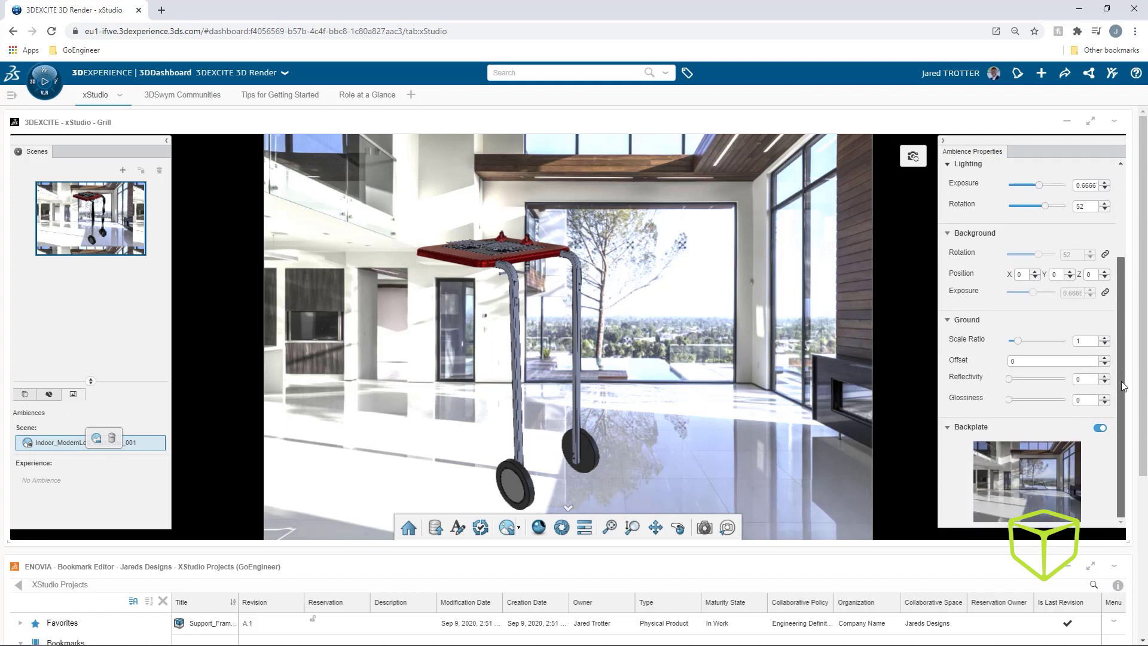
left_click(1100, 427)
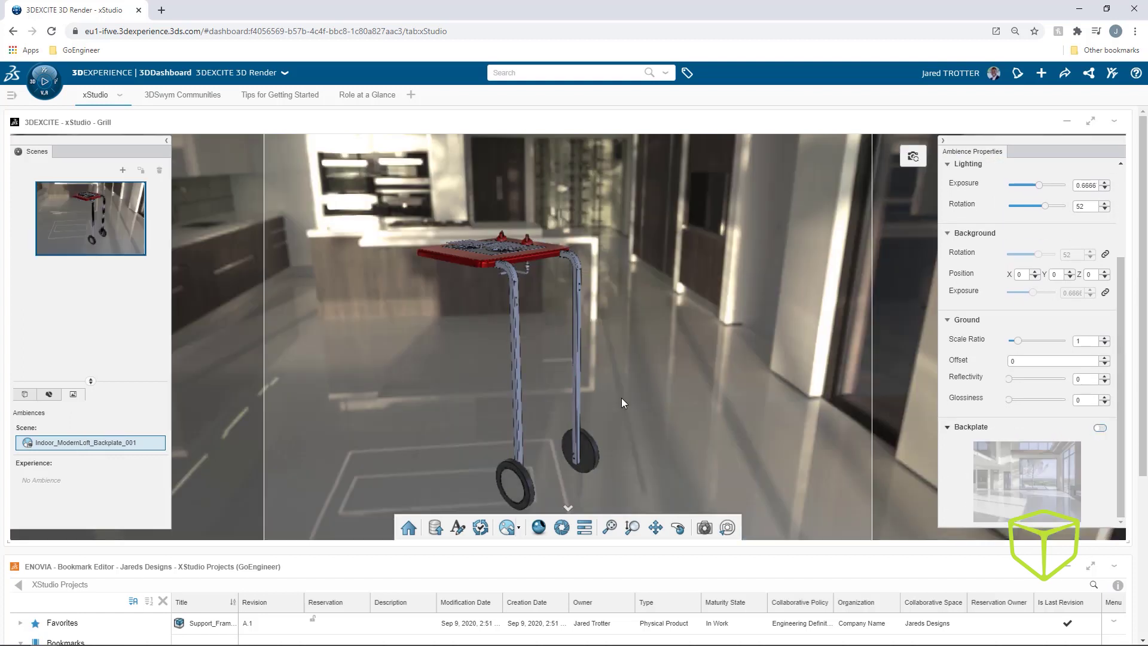
middle_click_drag(622, 403, 902, 397)
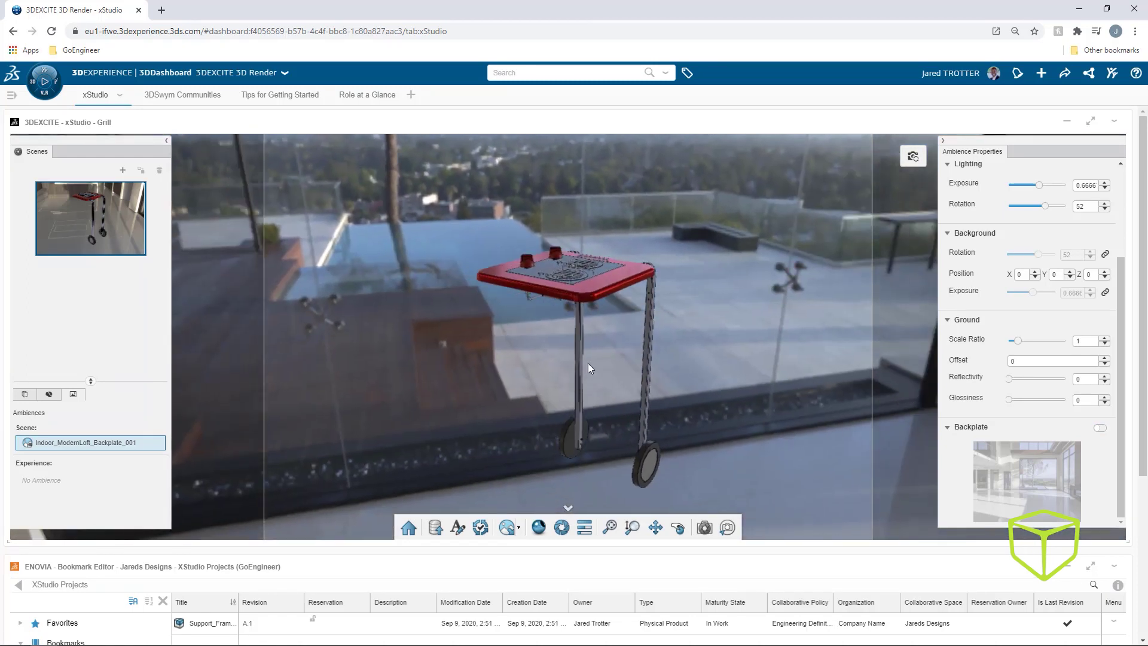
middle_click_drag(587, 363, 609, 353)
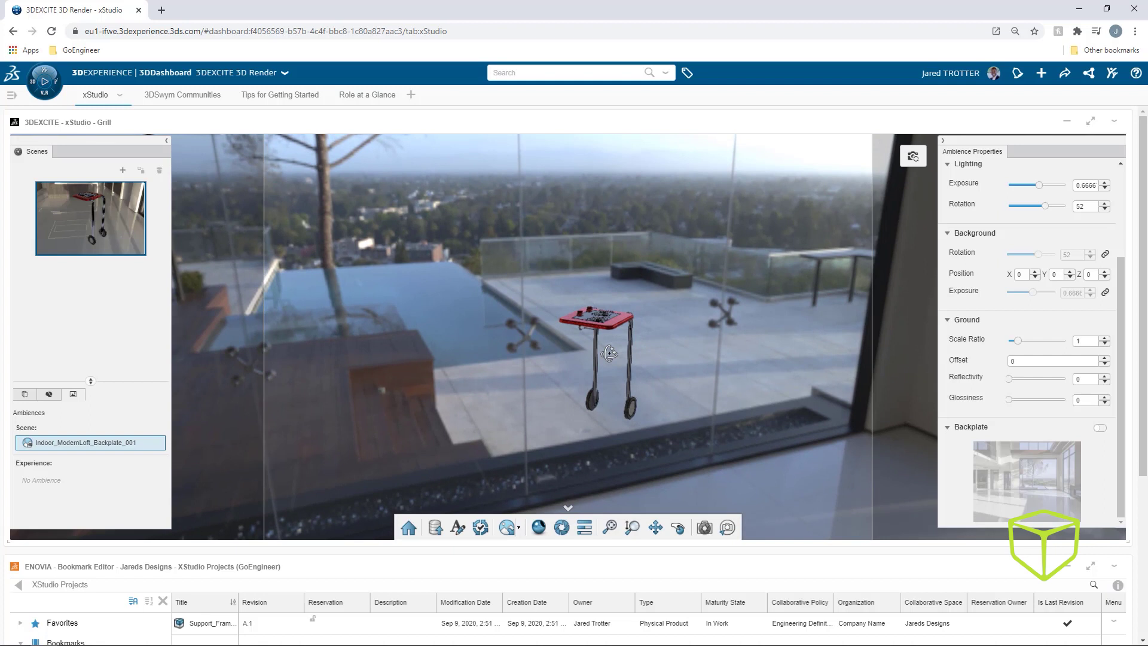
- Set the ambience's ground reflectivity to 10, glossiness to 50 and lighting exposure to about 1.27
left_click_drag(1009, 379, 1038, 401)
left_click(1104, 183)
left_click(1104, 183)
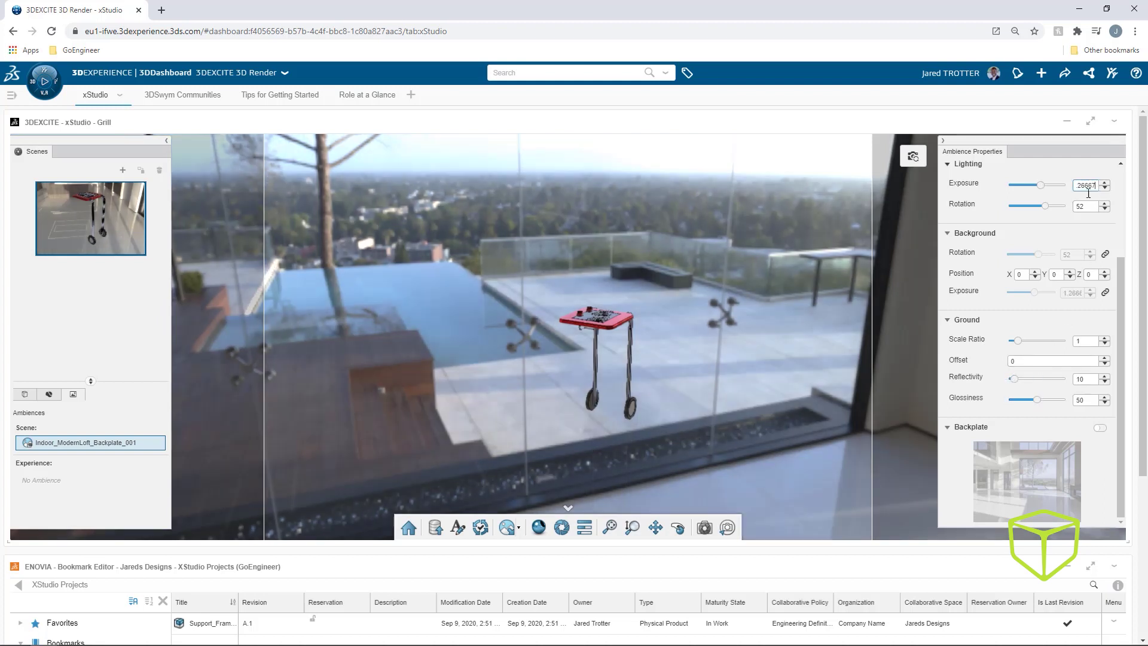
- Show the live render preview and reposition the grill on the terrace paving beyond the pool
left_click(539, 527)
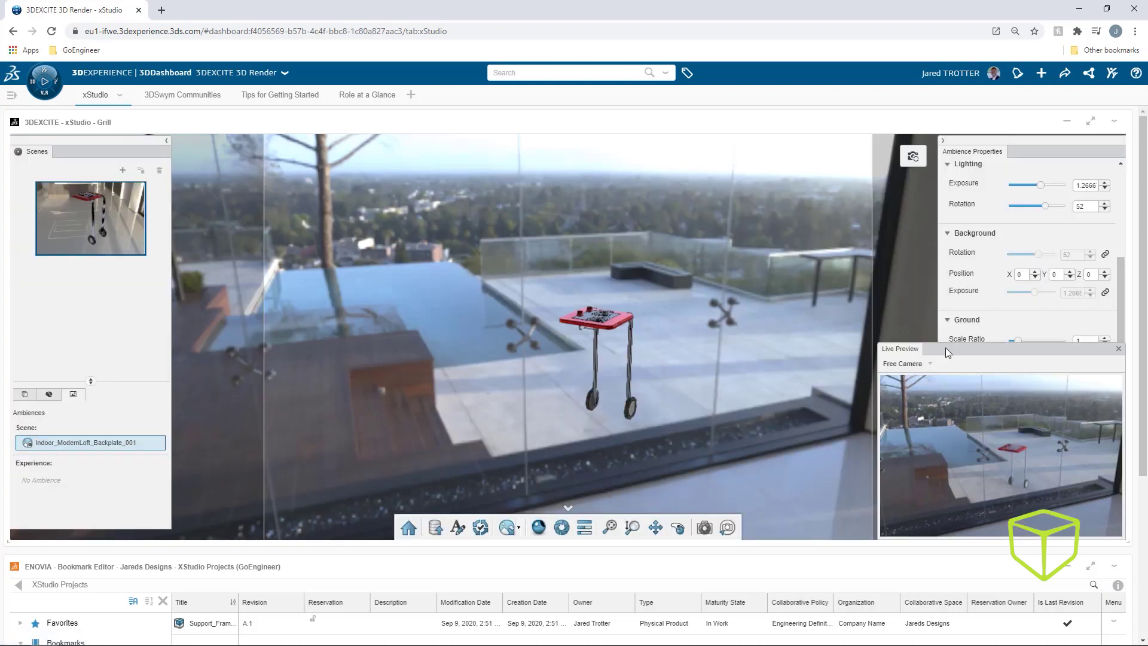
middle_click_drag(687, 362, 680, 367)
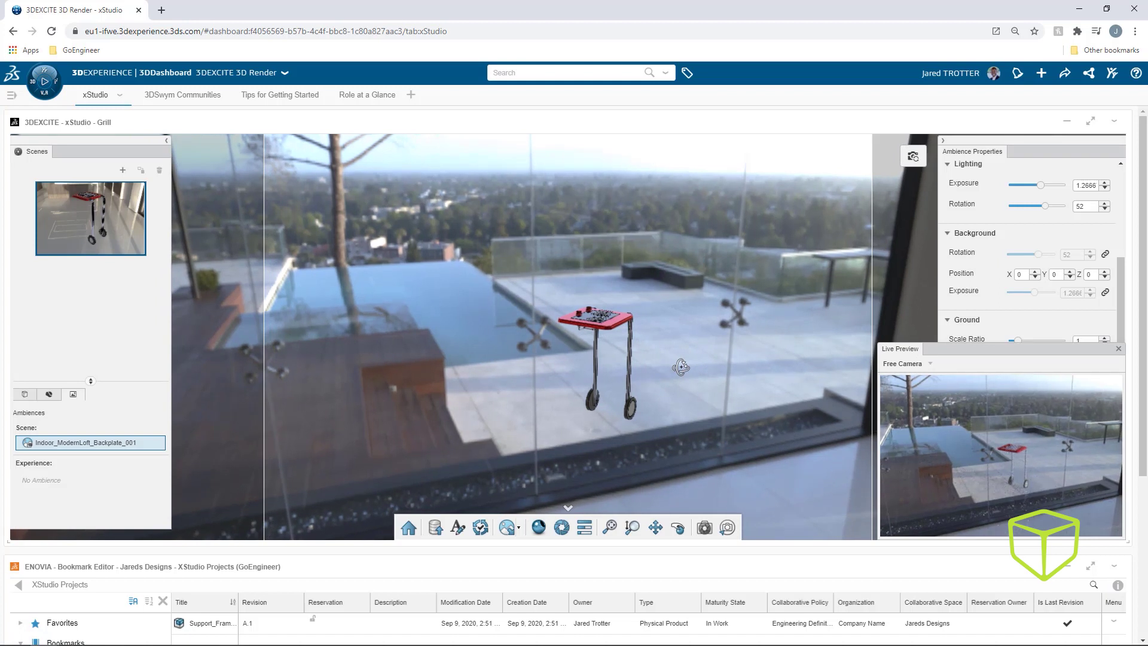
left_click_drag(680, 367, 728, 357)
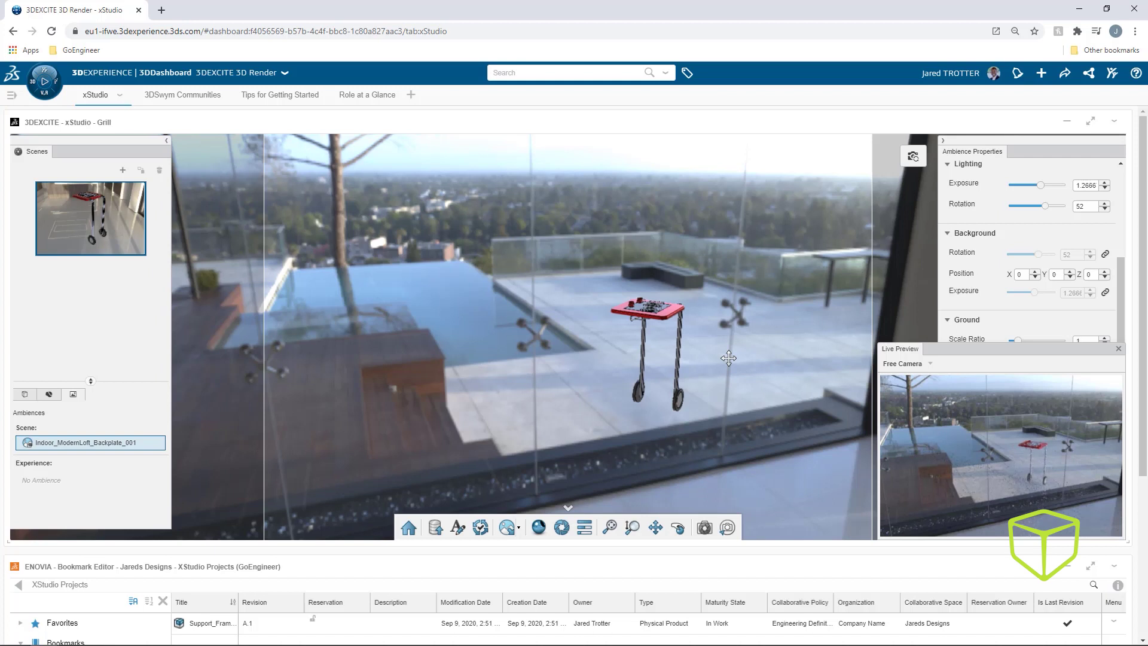
- Check the render preview warning in Render Export without rendering, and update the scene with the current view
left_click(565, 528)
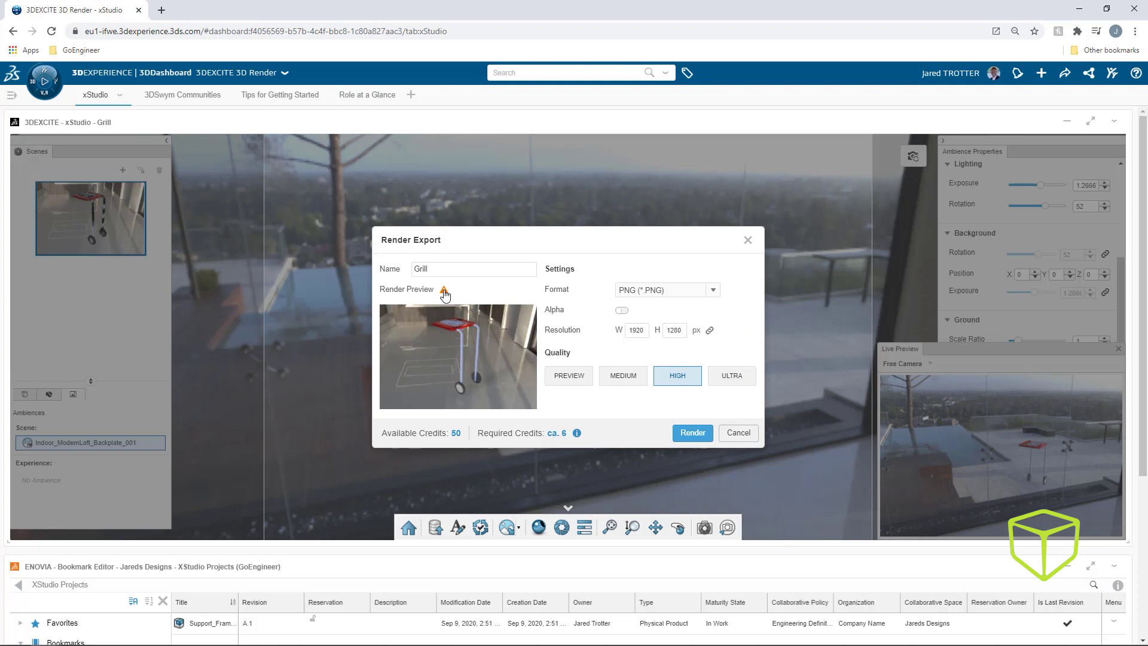
mouse_move(444, 293)
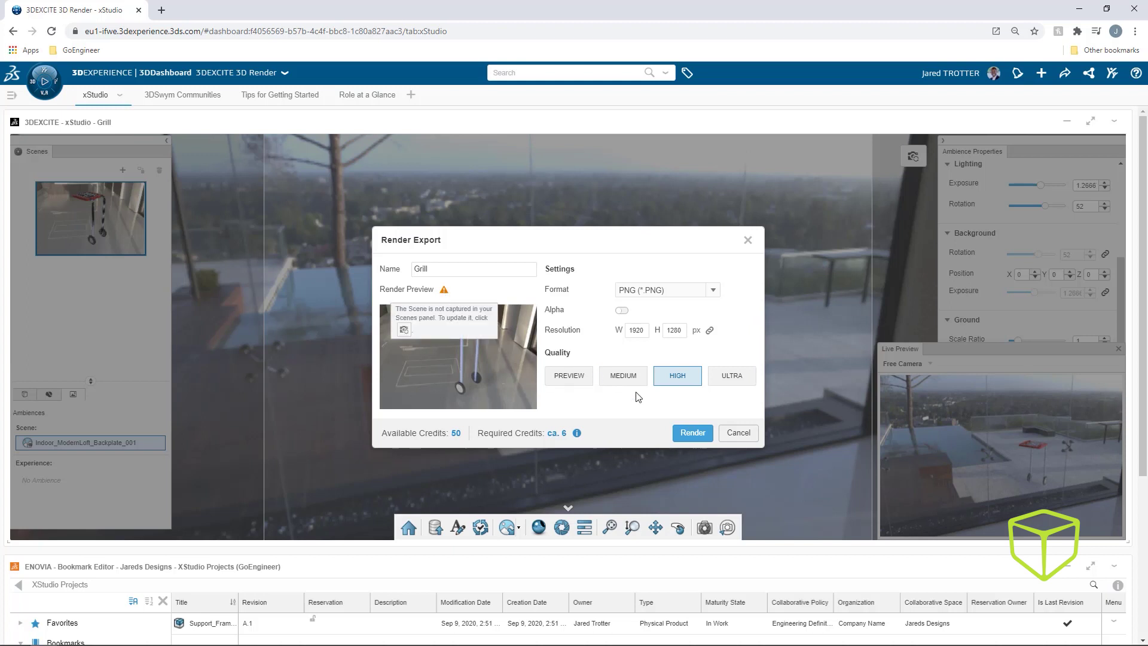
left_click(736, 433)
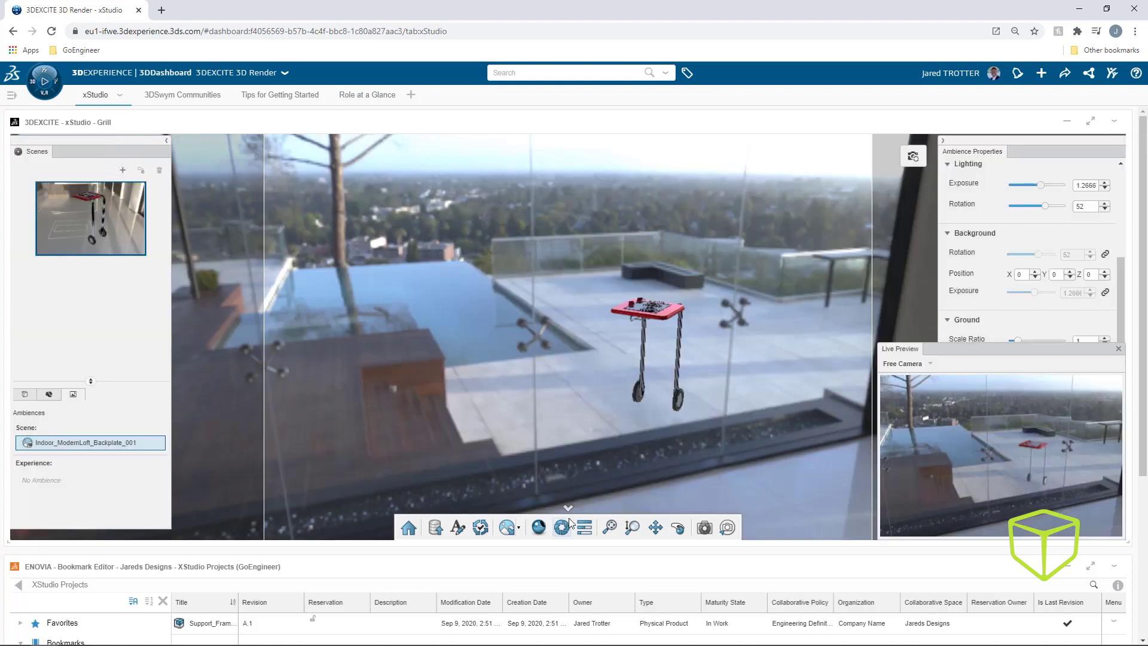
left_click(910, 158)
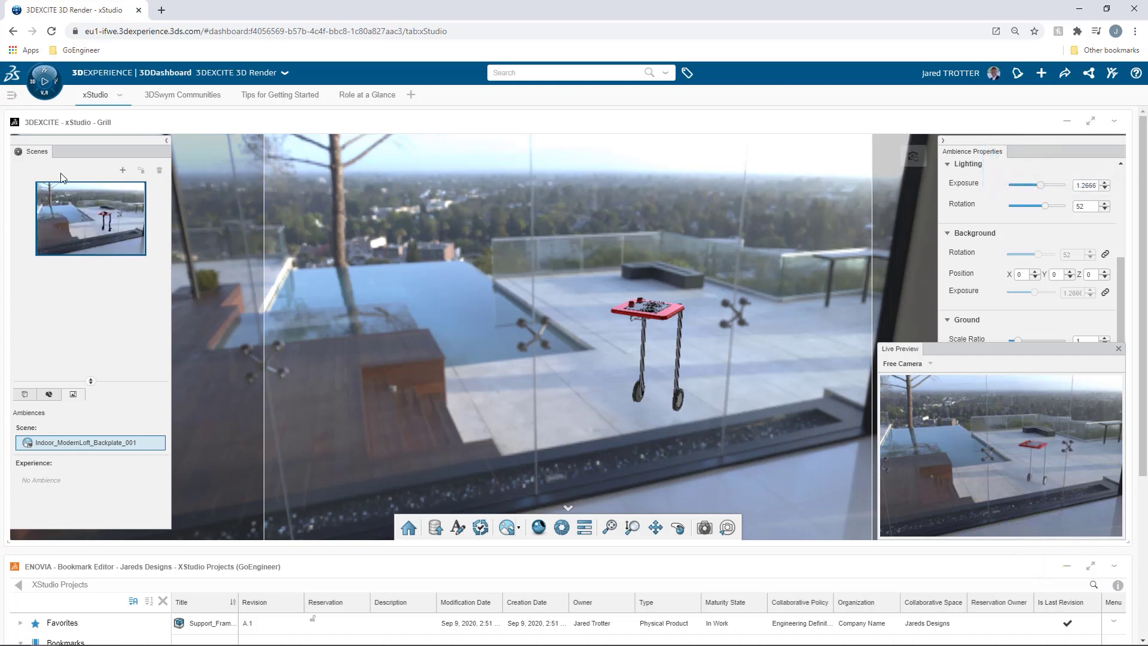
- Compare the required credits for Preview and Ultra quality in Render Export, and leave without rendering
left_click(562, 527)
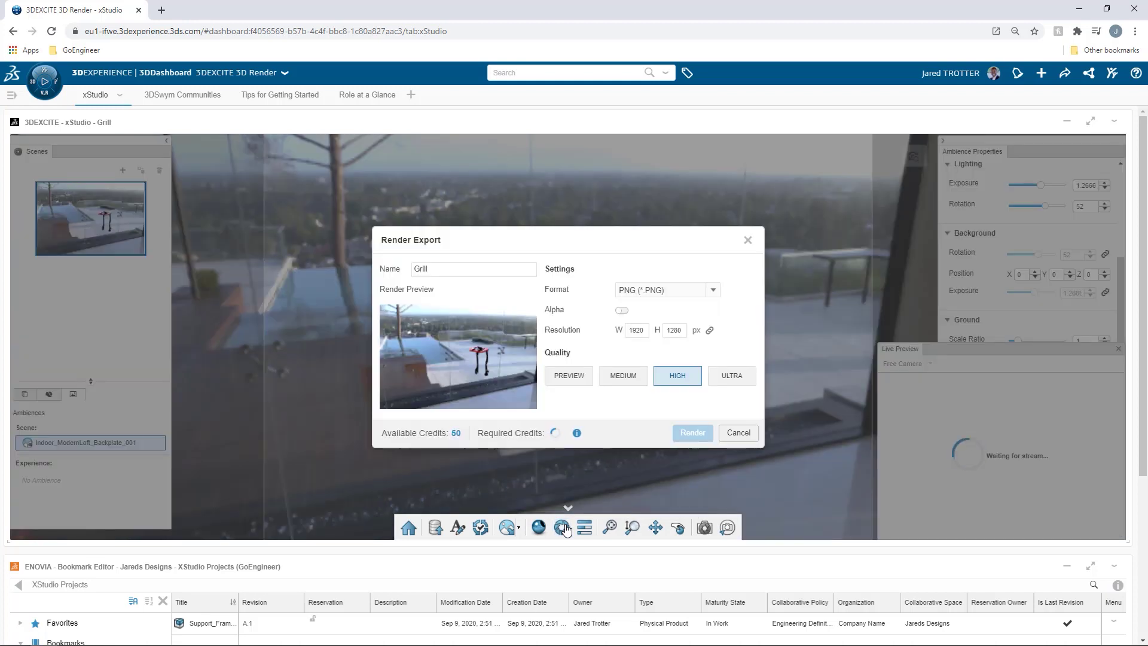
left_click(571, 378)
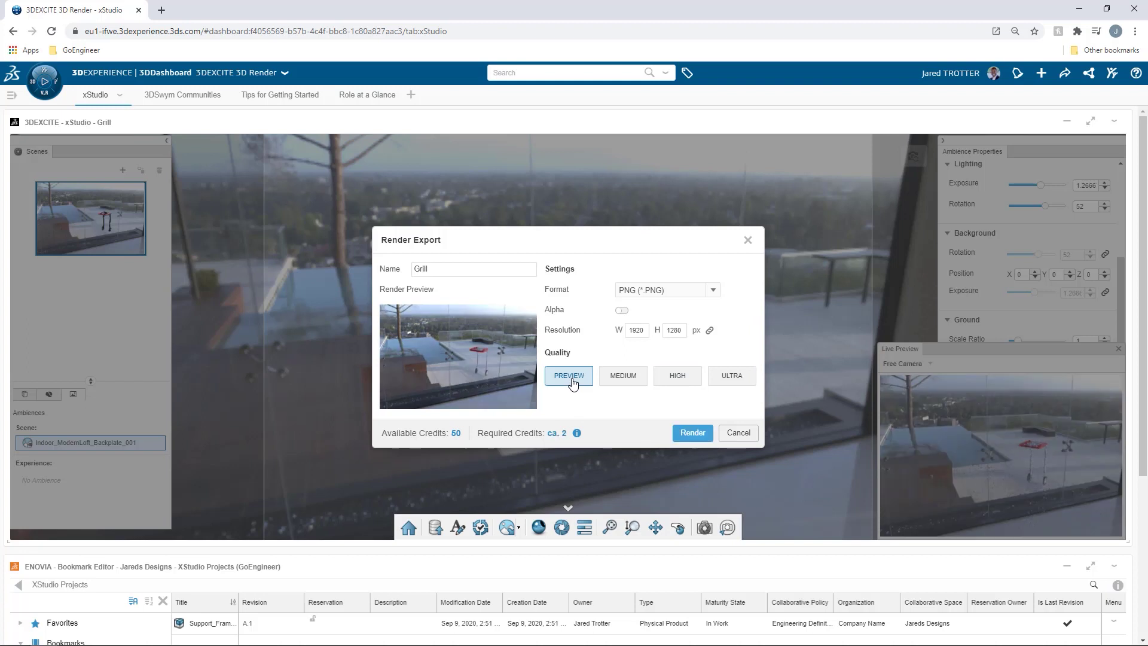
left_click(720, 387)
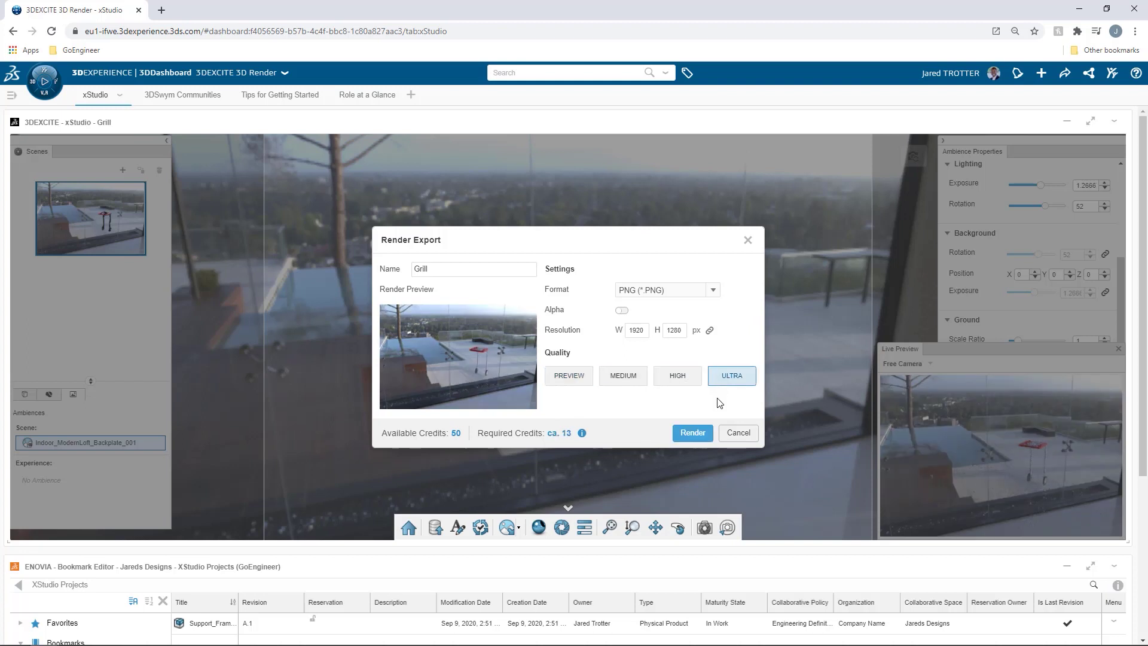
left_click(739, 435)
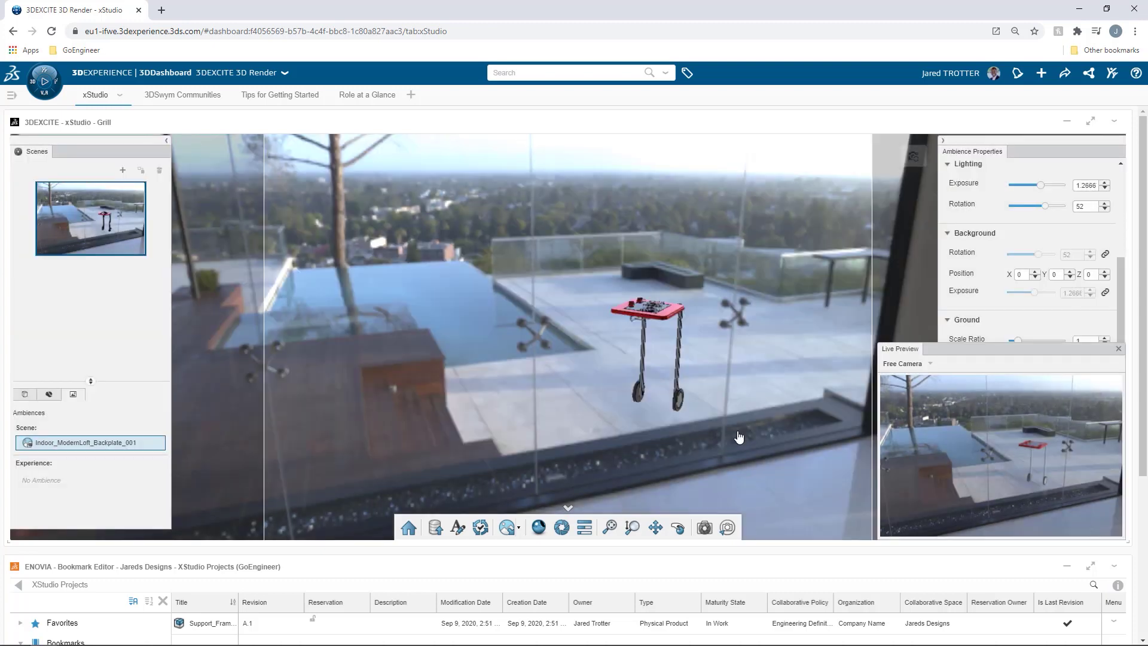